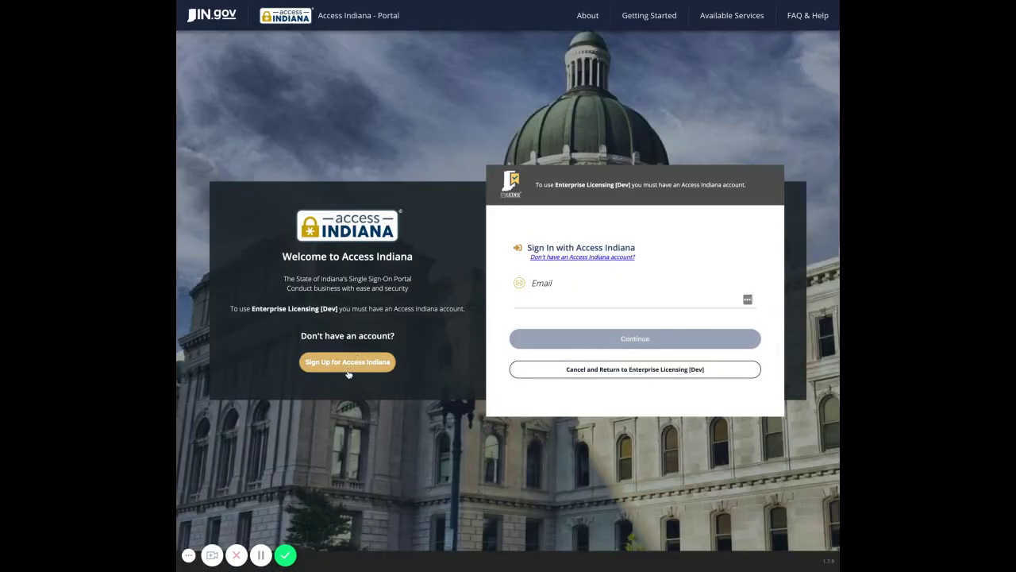
# Step: Start an Access Indiana sign-up and verify the new e-mail address with the emailed code
pyautogui.click(349, 370)
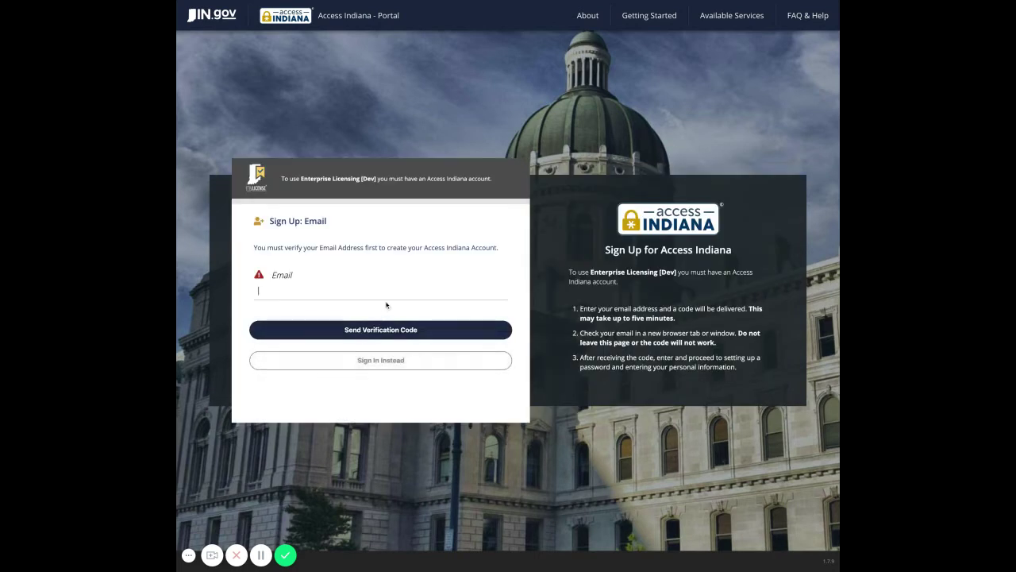
pyautogui.hotkey('ctrl', 'v')
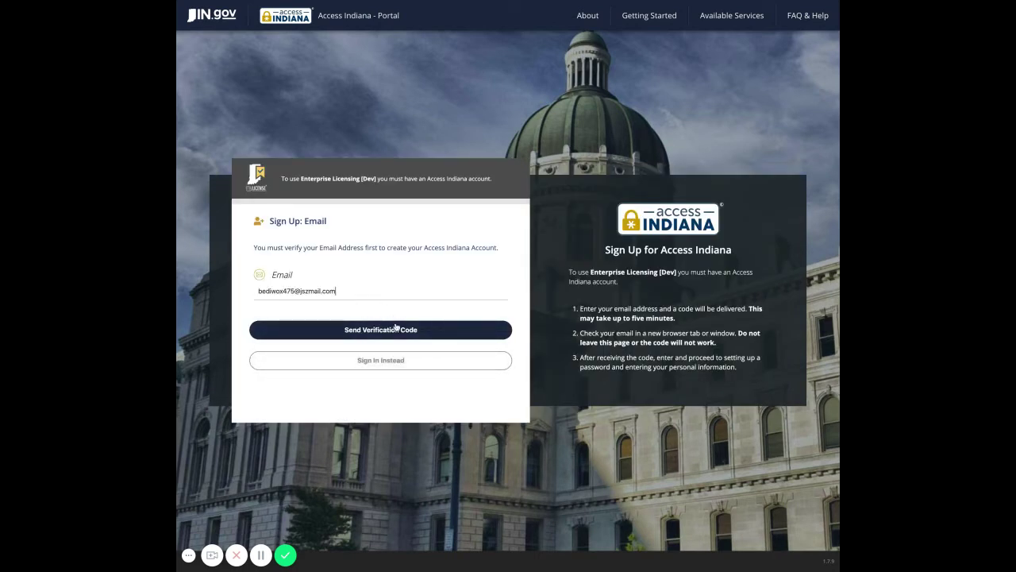
pyautogui.click(397, 329)
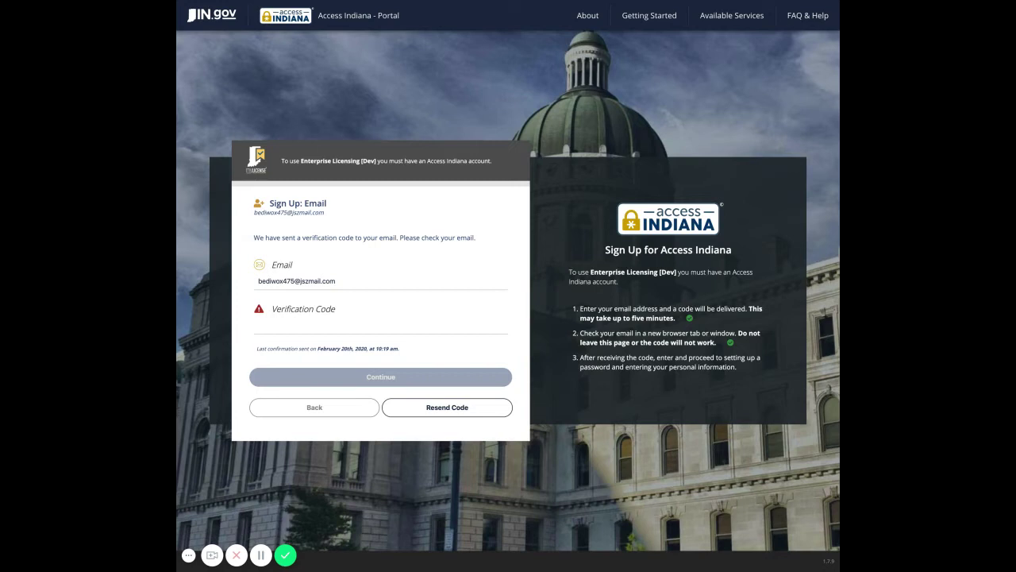
pyautogui.click(259, 325)
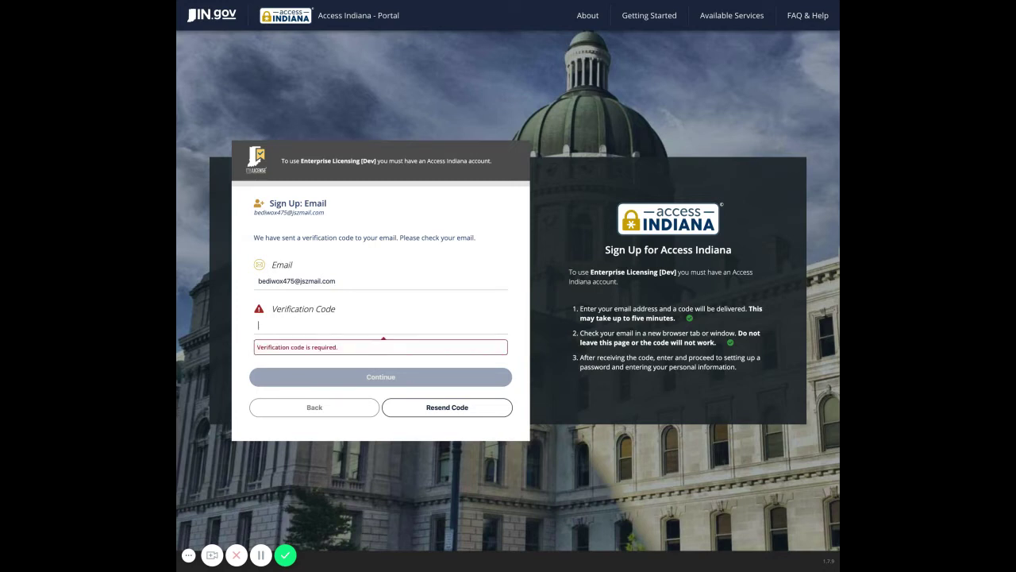
pyautogui.hotkey('ctrl', 'v')
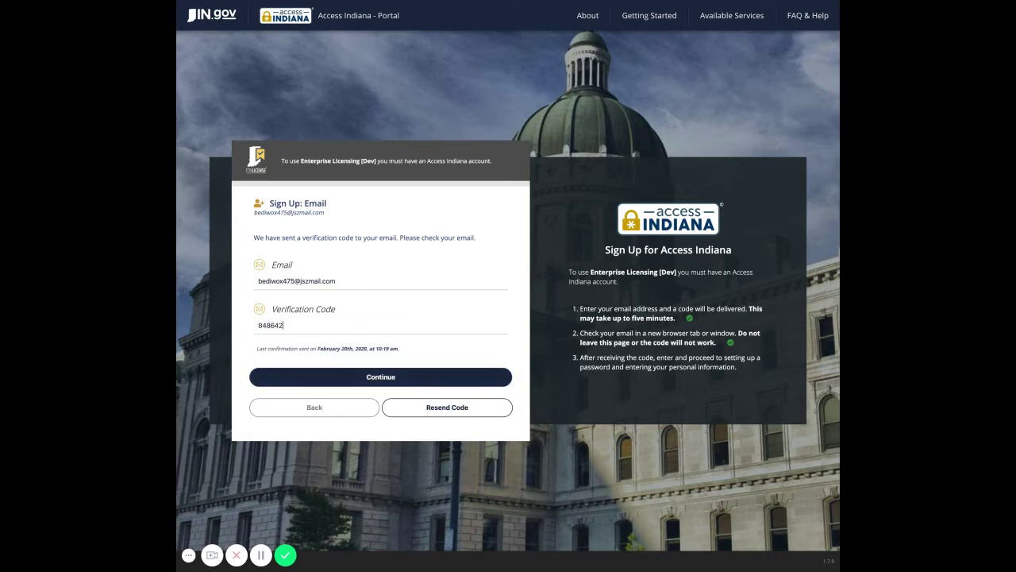
pyautogui.click(362, 381)
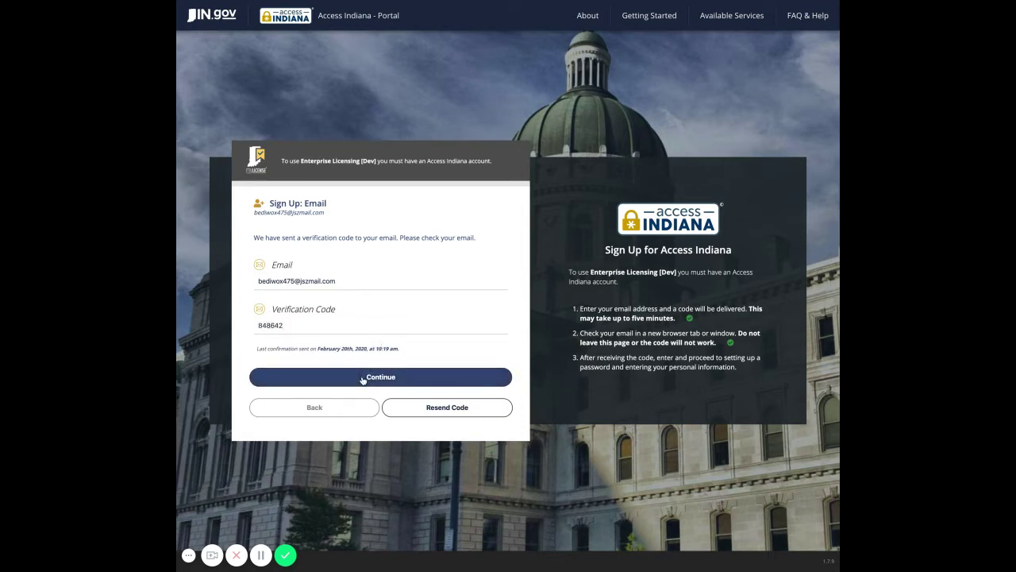
pyautogui.click(344, 241)
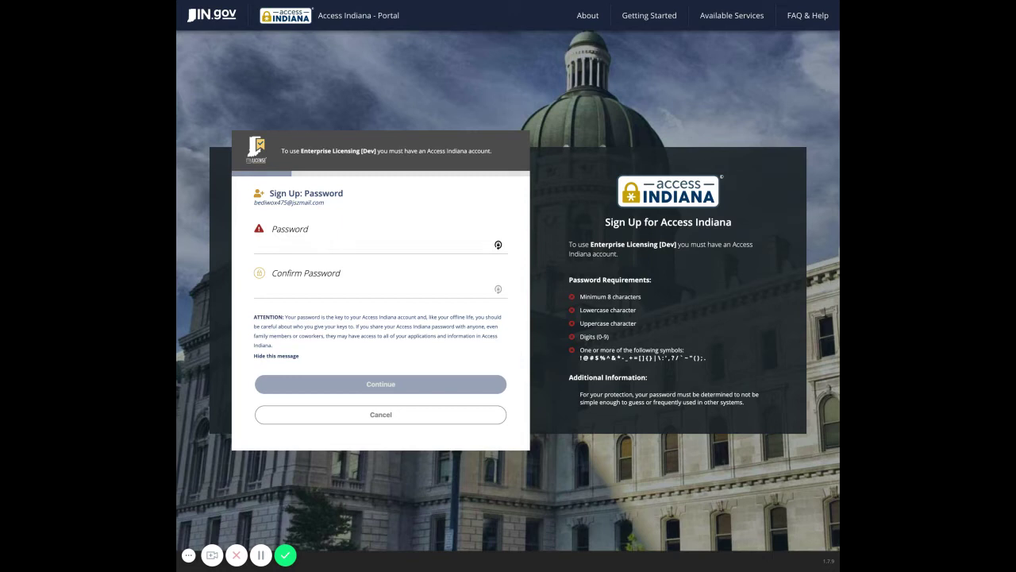
# Step: Enter a password meeting every listed requirement and retype it in Confirm Password
pyautogui.write('ab')
pyautogui.press('BackSpace')
pyautogui.press('BackSpace')
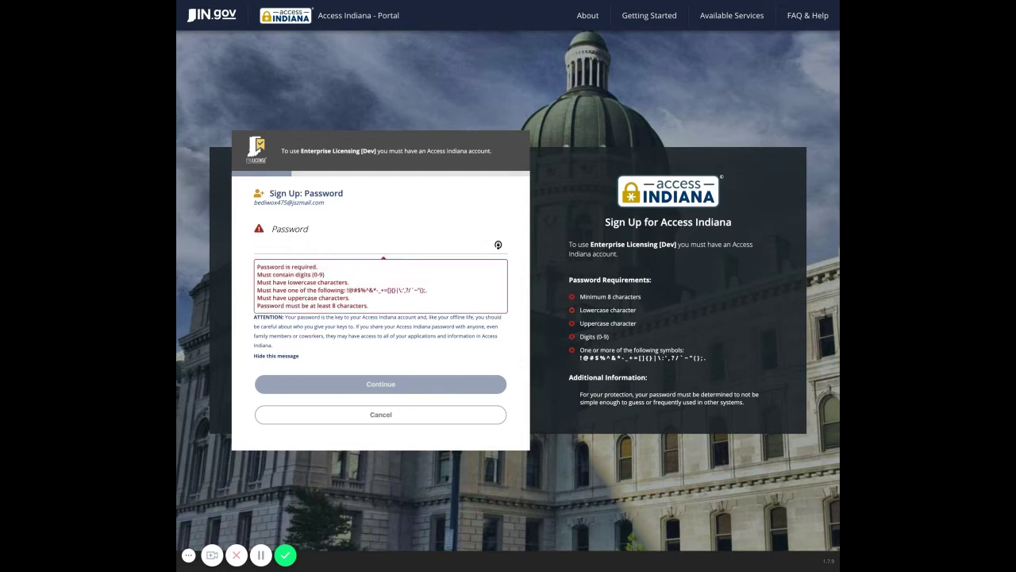
pyautogui.write('abcd1')
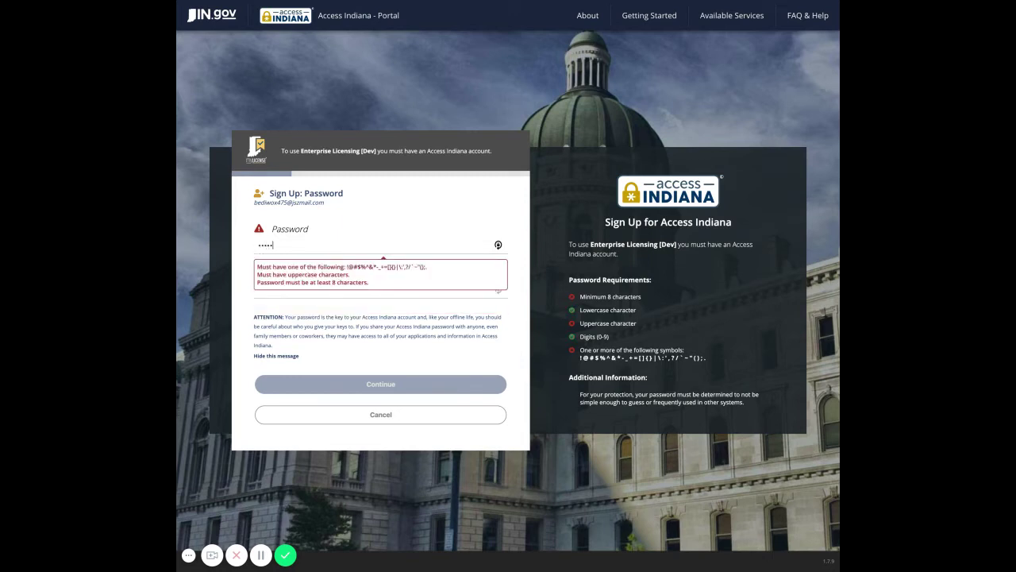
pyautogui.write('!')
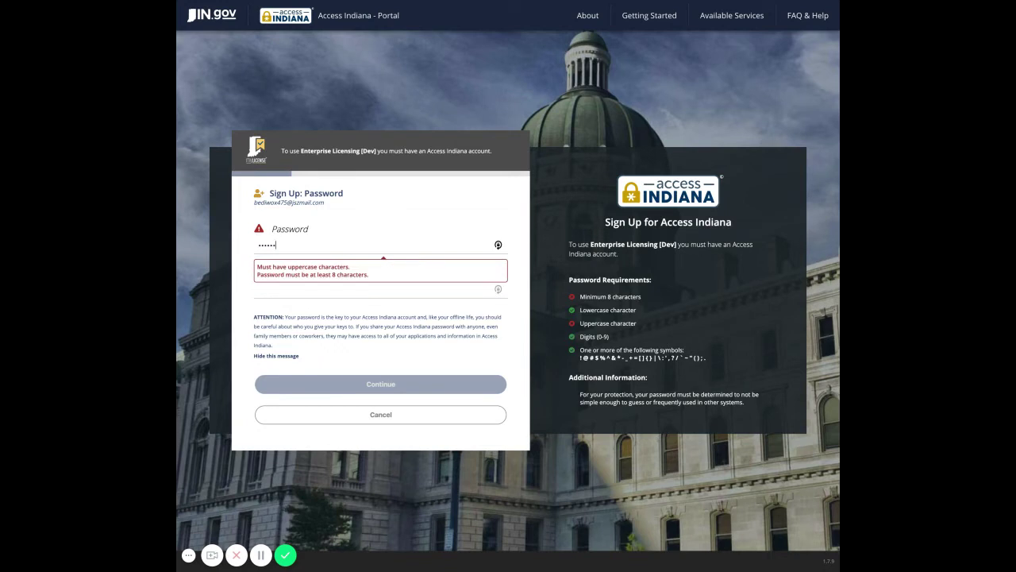
pyautogui.press('BackSpace')
pyautogui.press('BackSpace')
pyautogui.press('BackSpace')
pyautogui.press('BackSpace')
pyautogui.press('BackSpace')
pyautogui.write('ass')
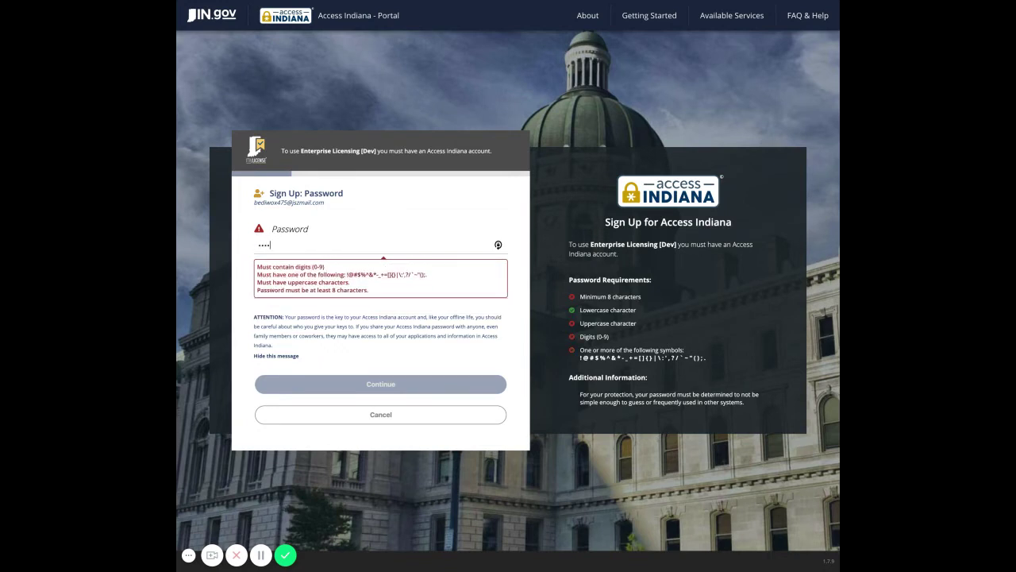
pyautogui.write('Word1!')
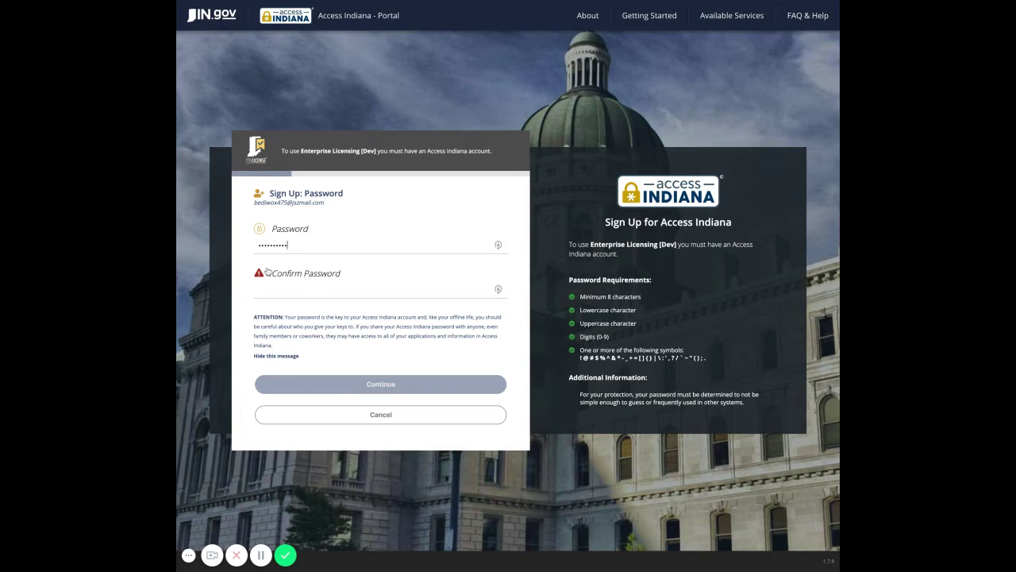
pyautogui.click(320, 281)
pyautogui.write('•••••')
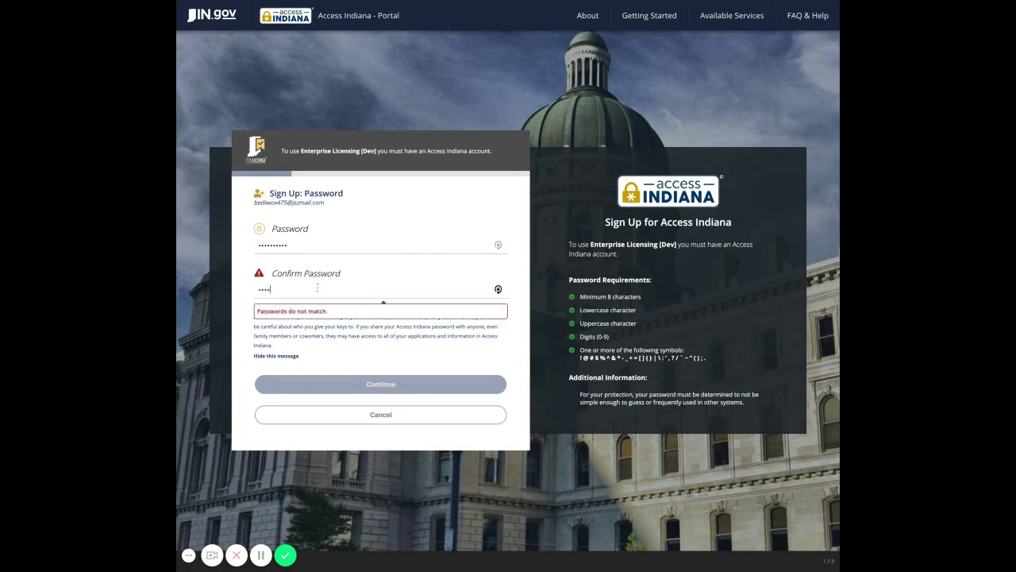
pyautogui.write('•••••')
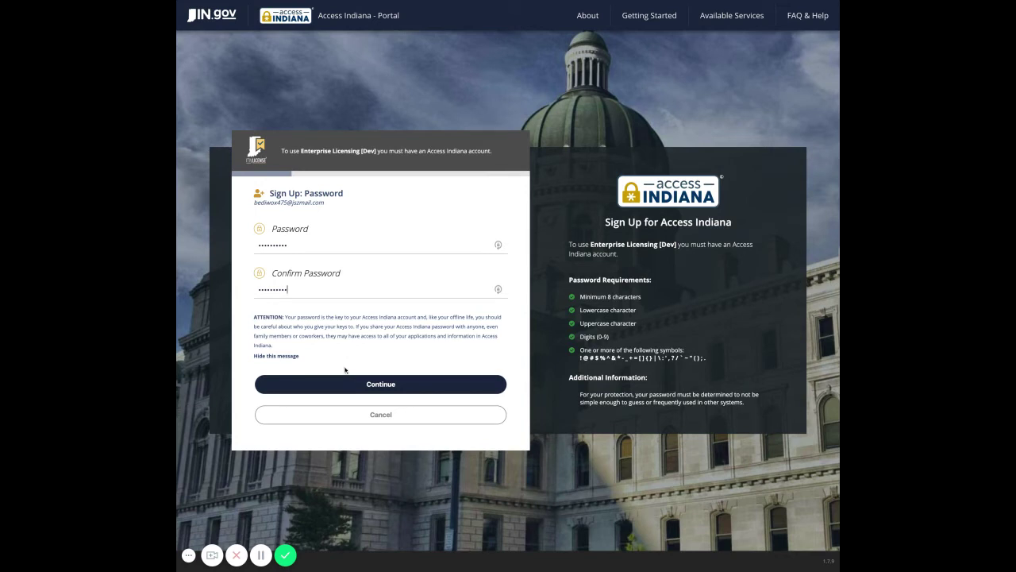
# Step: Fill in the profile's first name, last name and phone number, then create the account
pyautogui.click(346, 383)
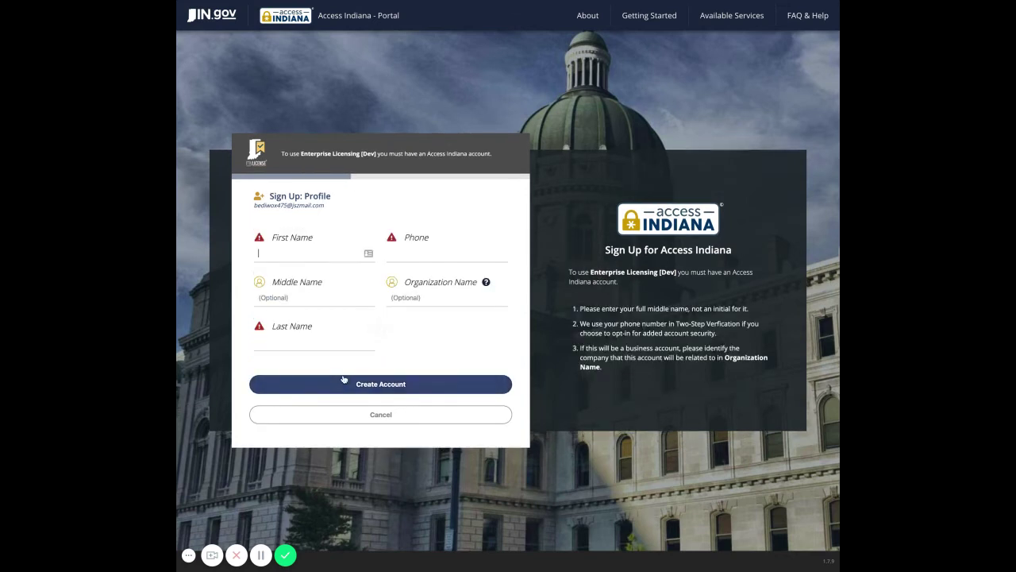
pyautogui.write('Kris')
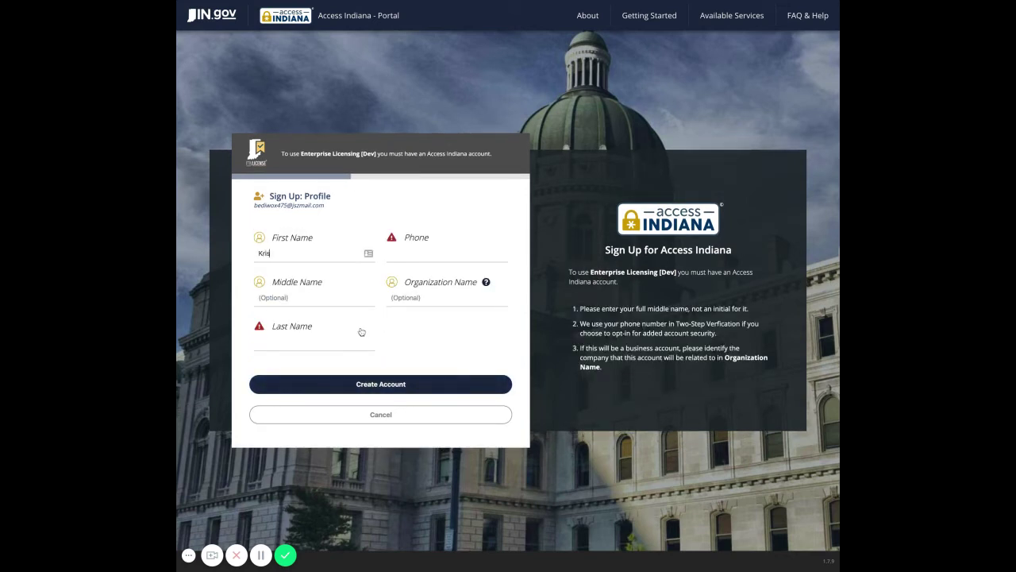
pyautogui.press('Tab')
pyautogui.write('Kringle')
pyautogui.click(447, 252)
pyautogui.write('888) ')
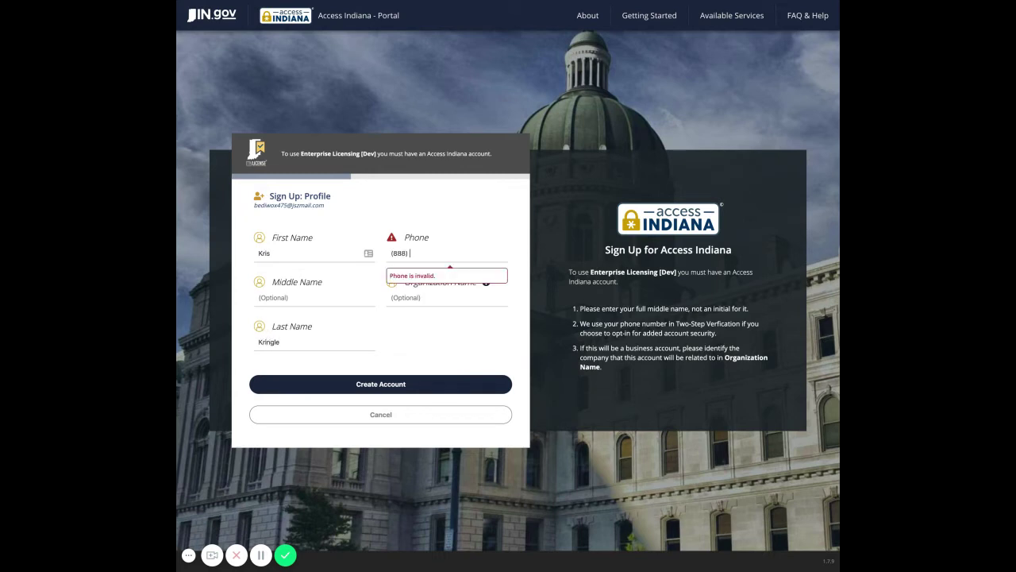
pyautogui.write('888-8888')
pyautogui.click(373, 385)
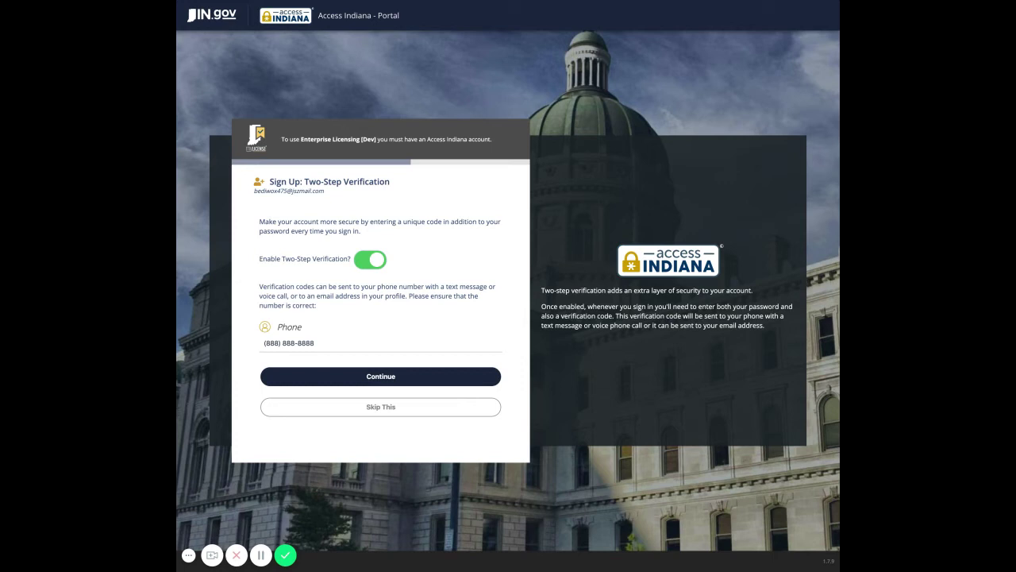
# Step: Decline two-step verification setup after choosing e-mail as the code method
pyautogui.click(377, 383)
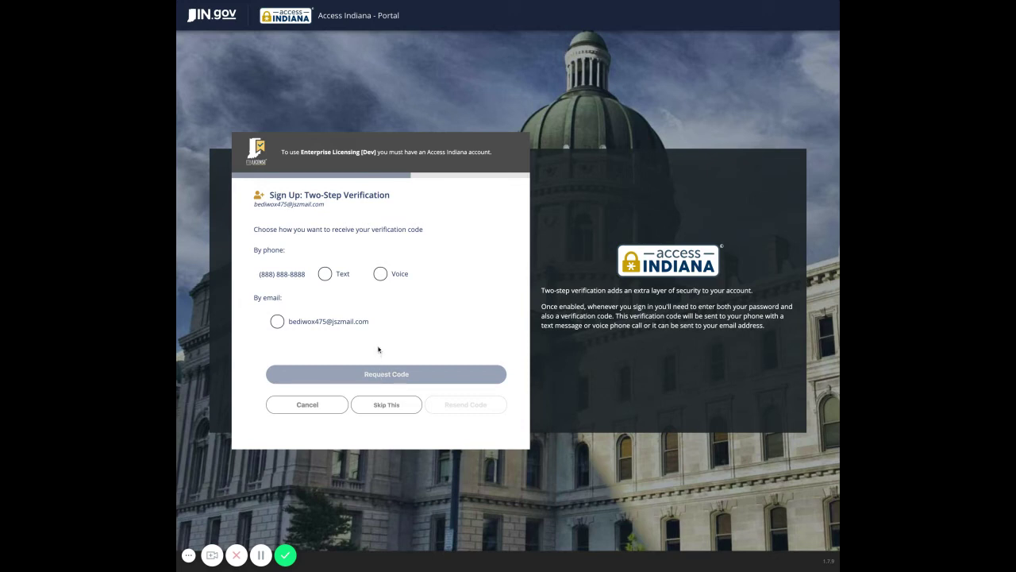
pyautogui.click(316, 324)
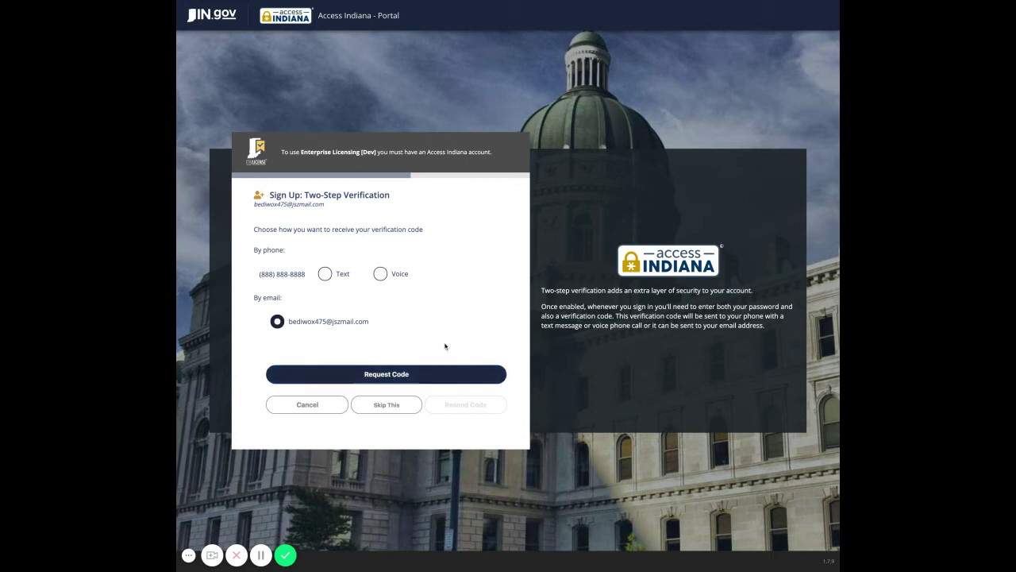
pyautogui.click(403, 405)
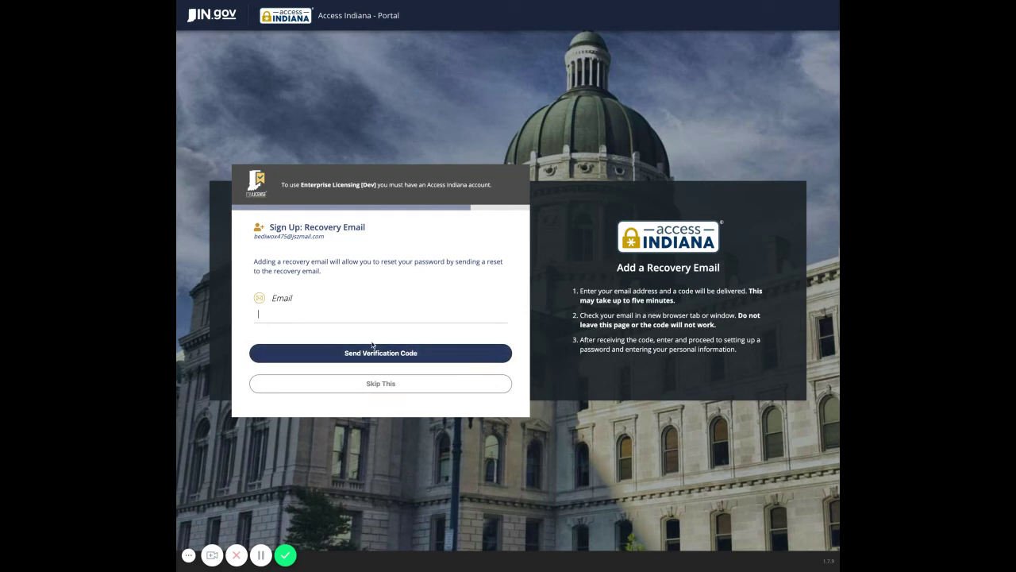
# Step: Skip the recovery e-mail to finish Access Indiana sign-up
pyautogui.click(323, 390)
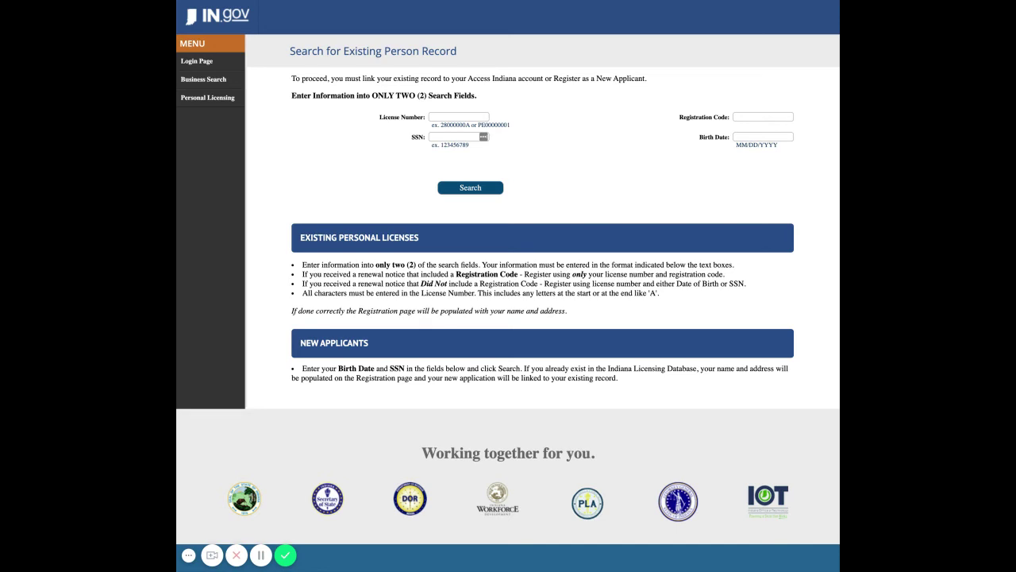
# Step: Search for the existing person record using the license number and social security number
pyautogui.click(458, 117)
pyautogui.hotkey('ctrl', 'v')
pyautogui.press('Tab')
pyautogui.hotkey('ctrl', 'v')
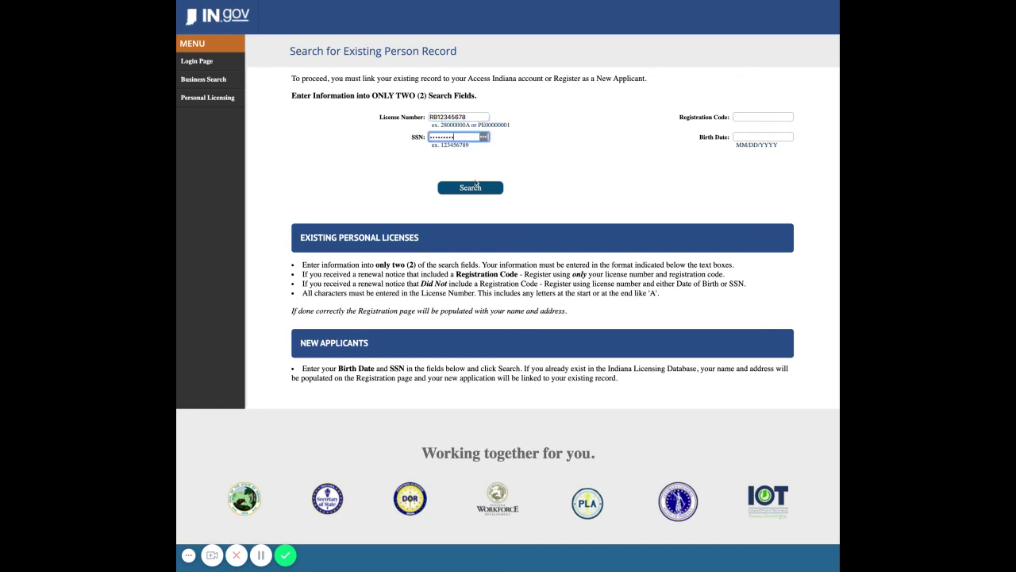
pyautogui.click(474, 189)
pyautogui.click(474, 189)
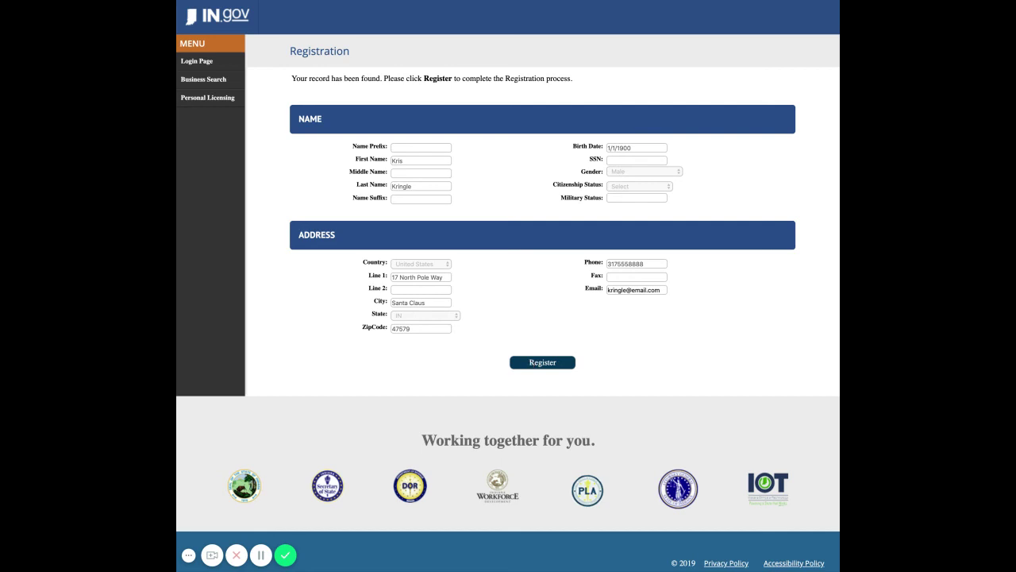
# Step: Register the found record from its prefilled Registration form
pyautogui.click(543, 362)
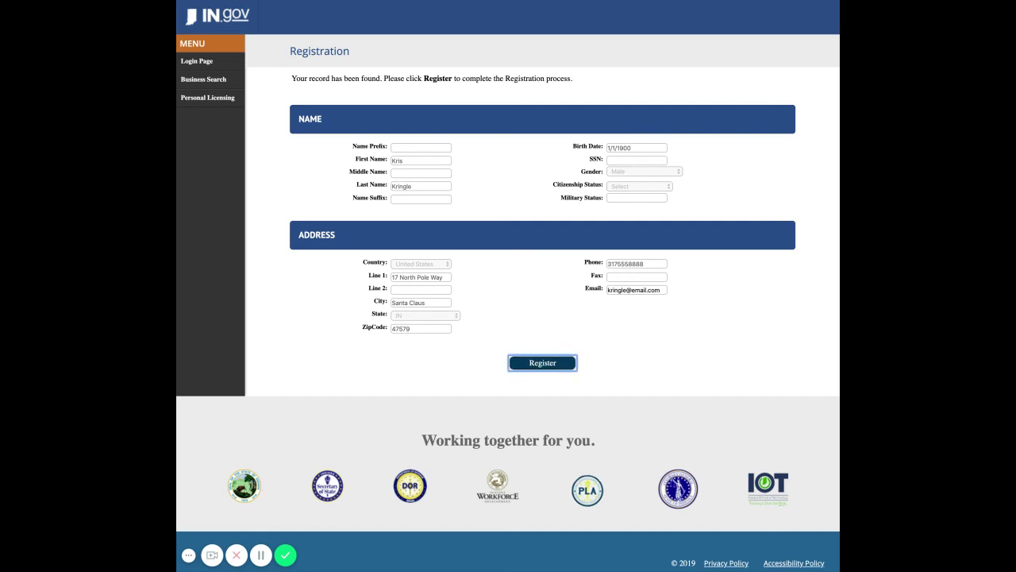